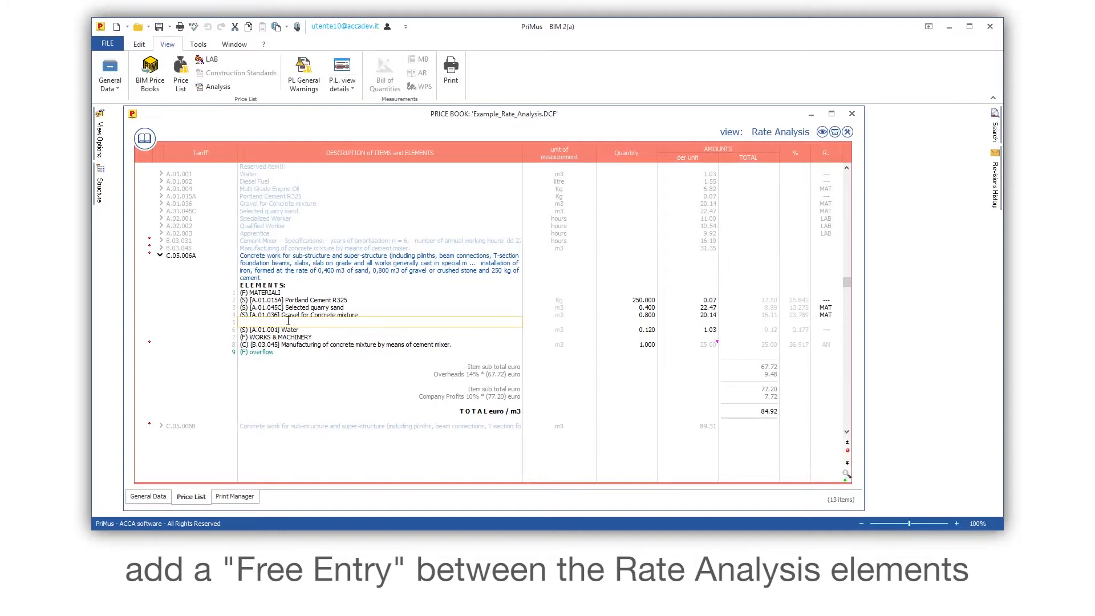
# - Fill the free entry row with "10% increase in the price of materials from quarry", unit each and quantity 1
pyautogui.write('10% increase in the price of materials from quarry')
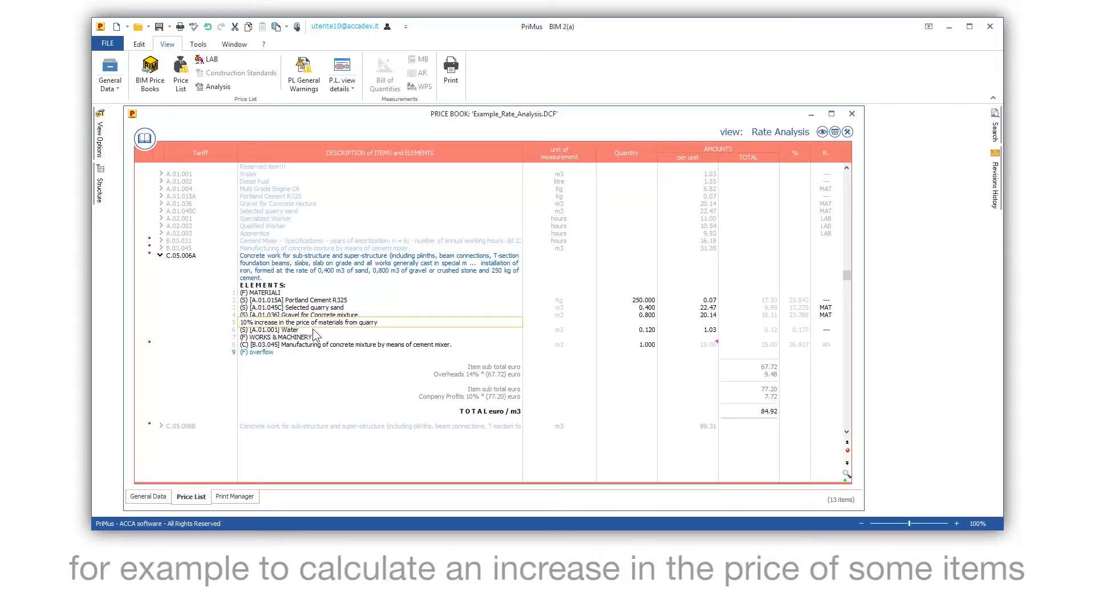
pyautogui.press('Tab')
pyautogui.click(589, 323)
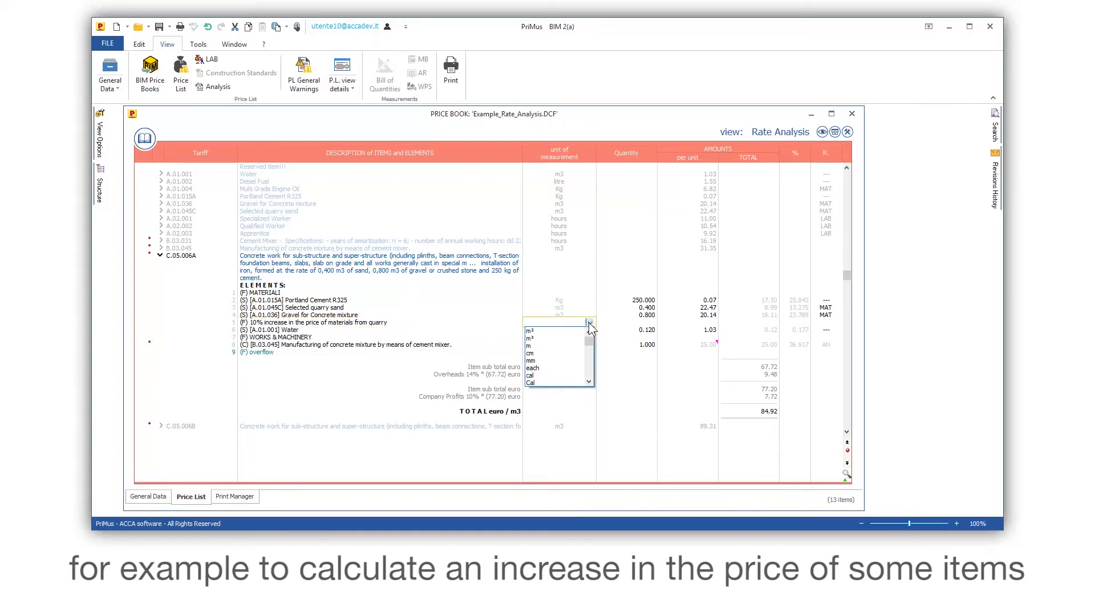
pyautogui.click(557, 368)
pyautogui.click(618, 323)
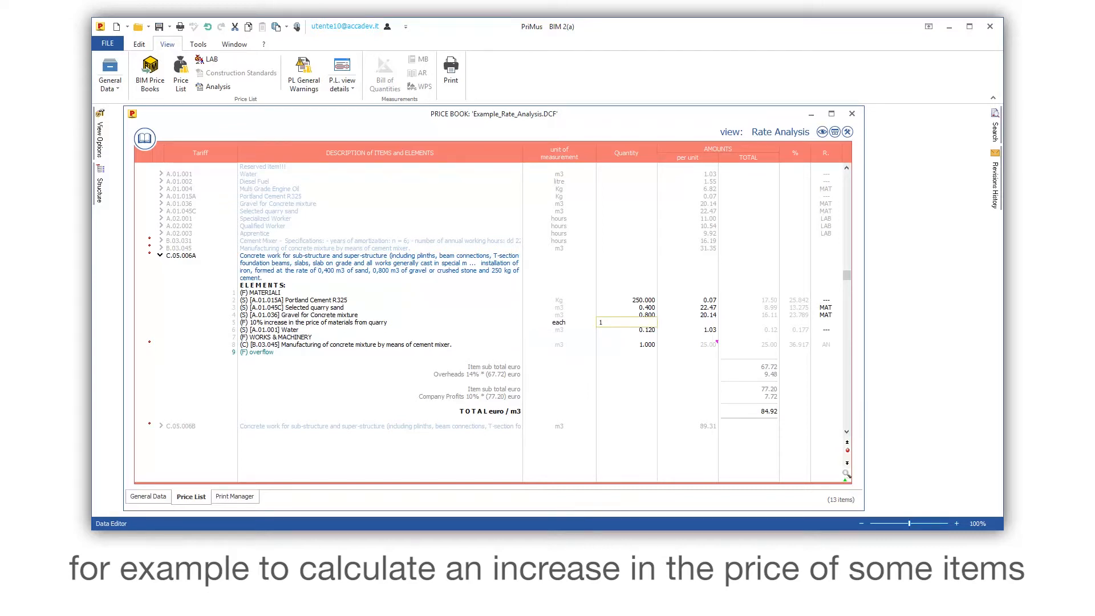
pyautogui.press('Tab')
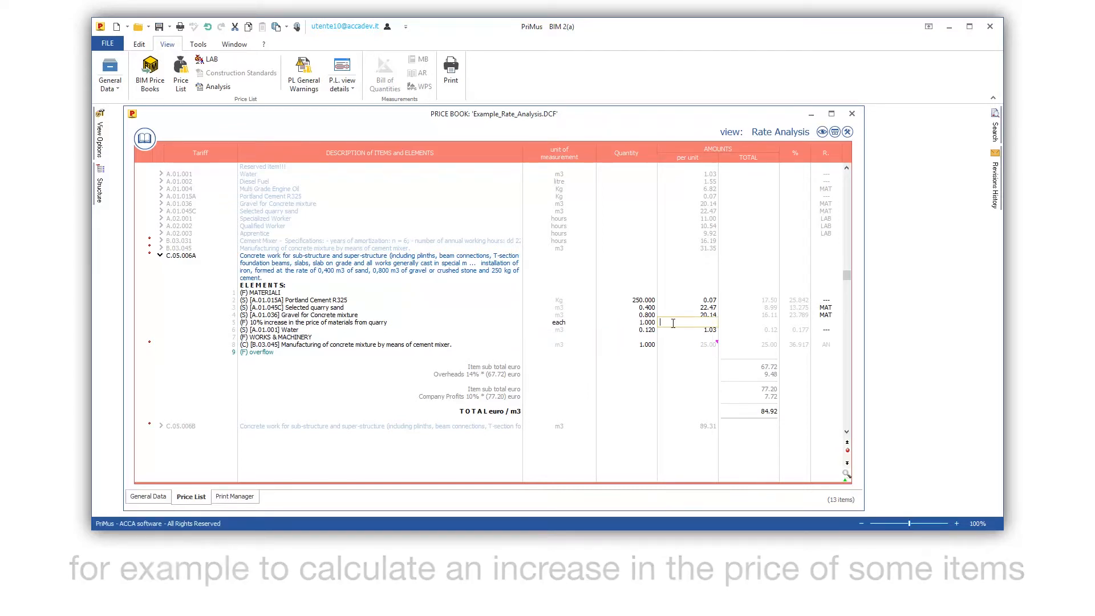
# - Browse the available value tables for the unit price of the Gravel for Concrete mixture row without applying one
pyautogui.rightClick(663, 317)
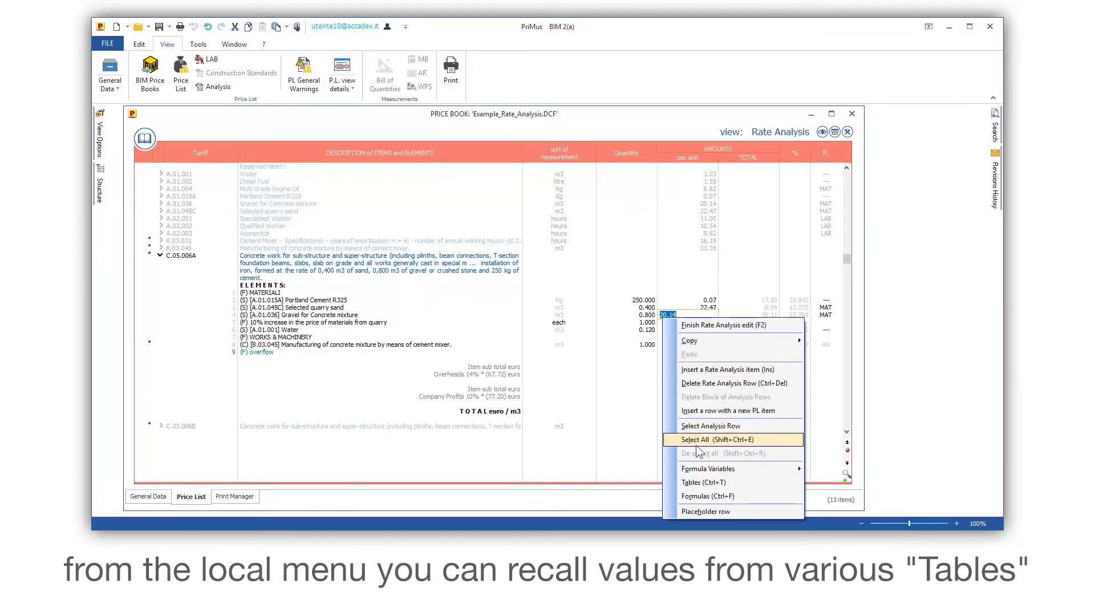
pyautogui.click(703, 483)
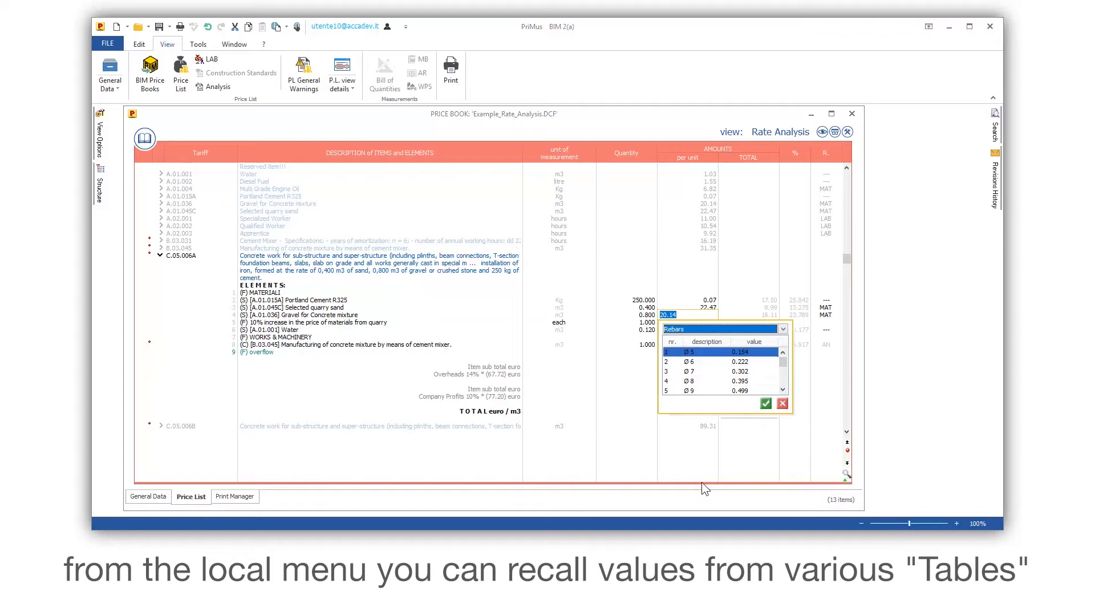
pyautogui.click(782, 329)
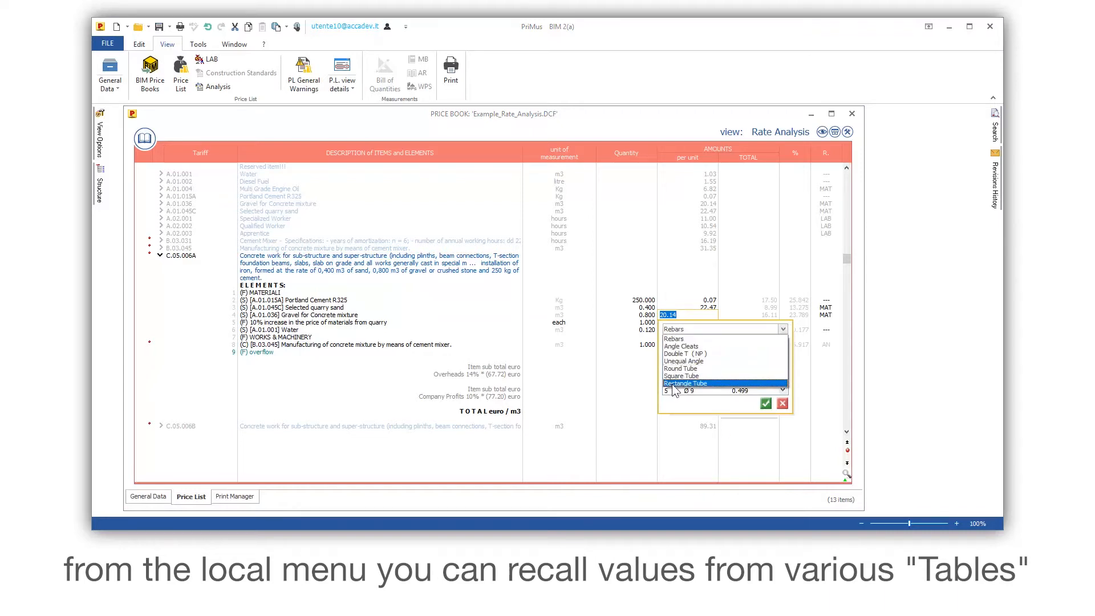
pyautogui.click(782, 401)
pyautogui.click(781, 401)
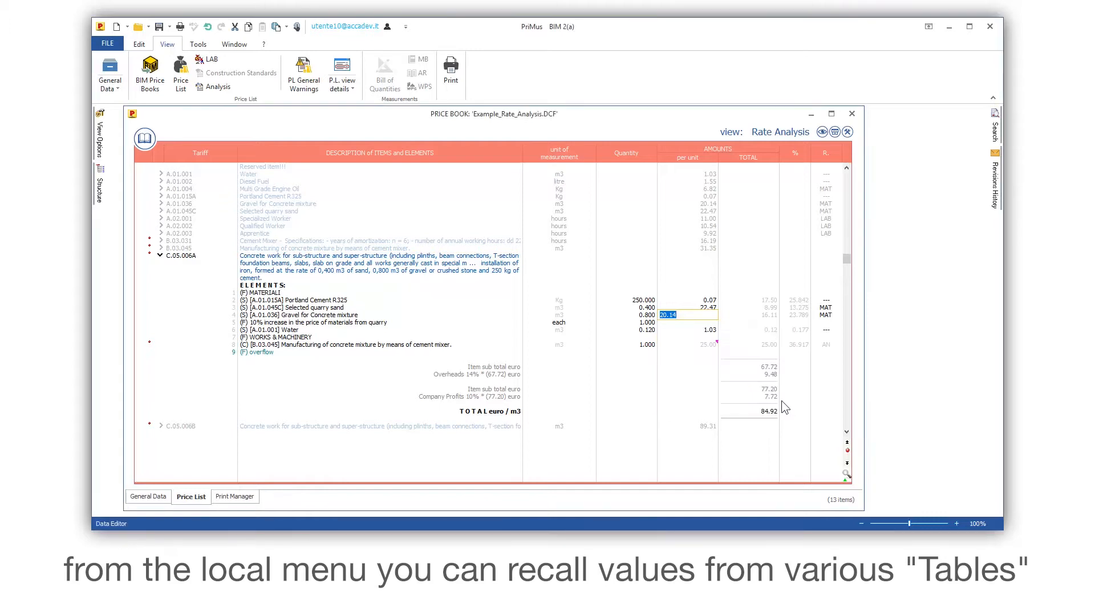
# - Browse the predefined formulas for the gravel row's unit price without applying one
pyautogui.rightClick(663, 313)
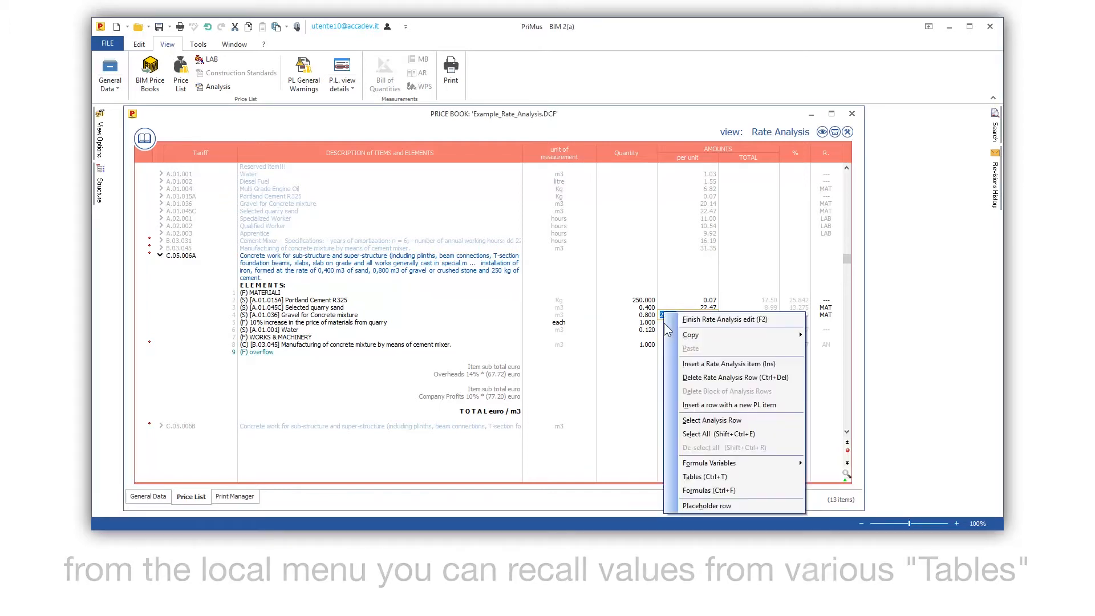
pyautogui.click(700, 494)
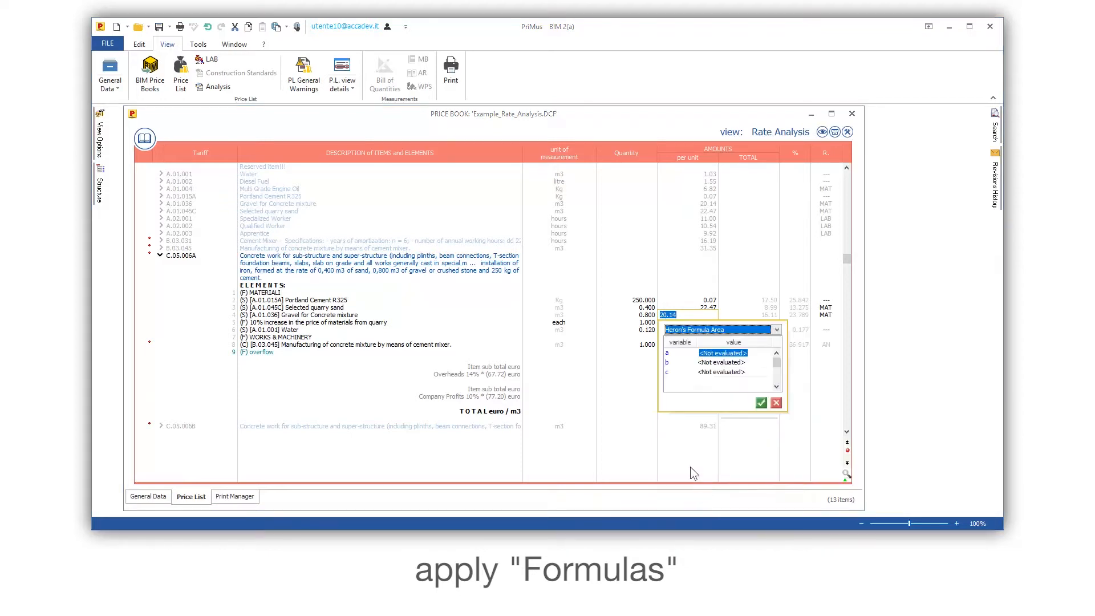
pyautogui.click(700, 329)
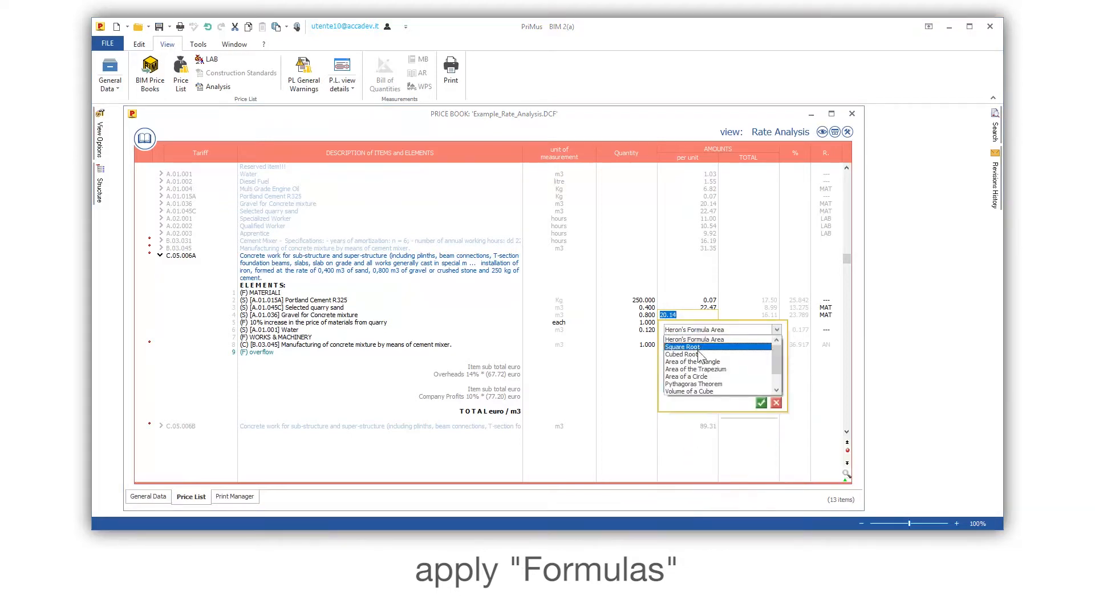
pyautogui.click(776, 405)
pyautogui.click(776, 403)
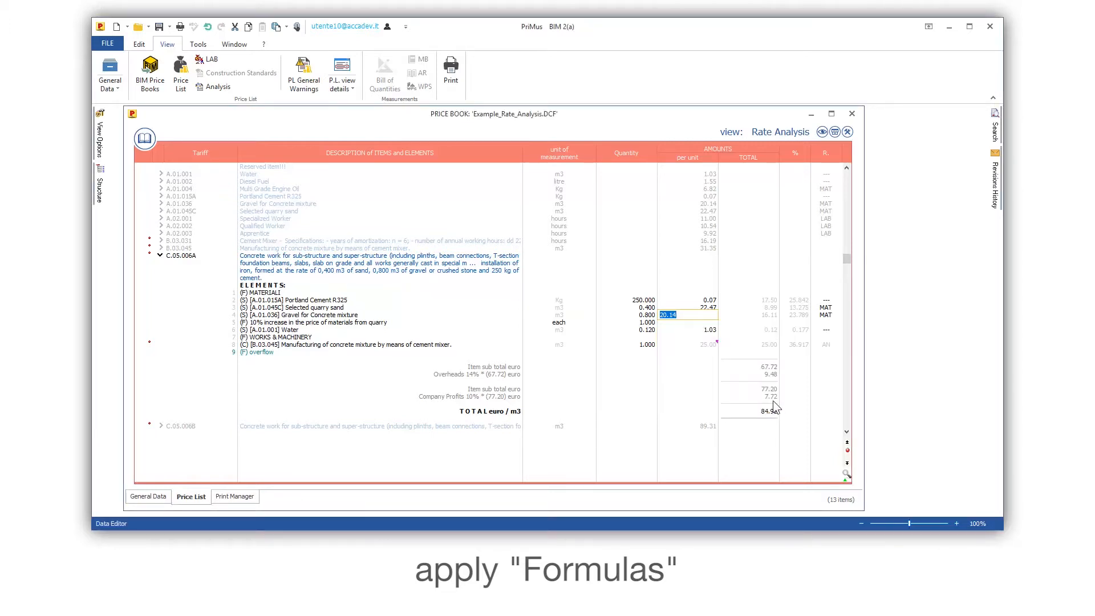
# - Build the 10% increase row's unit price from the total amount variables of rows 3 and 4 as $T3$+$T4$
pyautogui.click(666, 321)
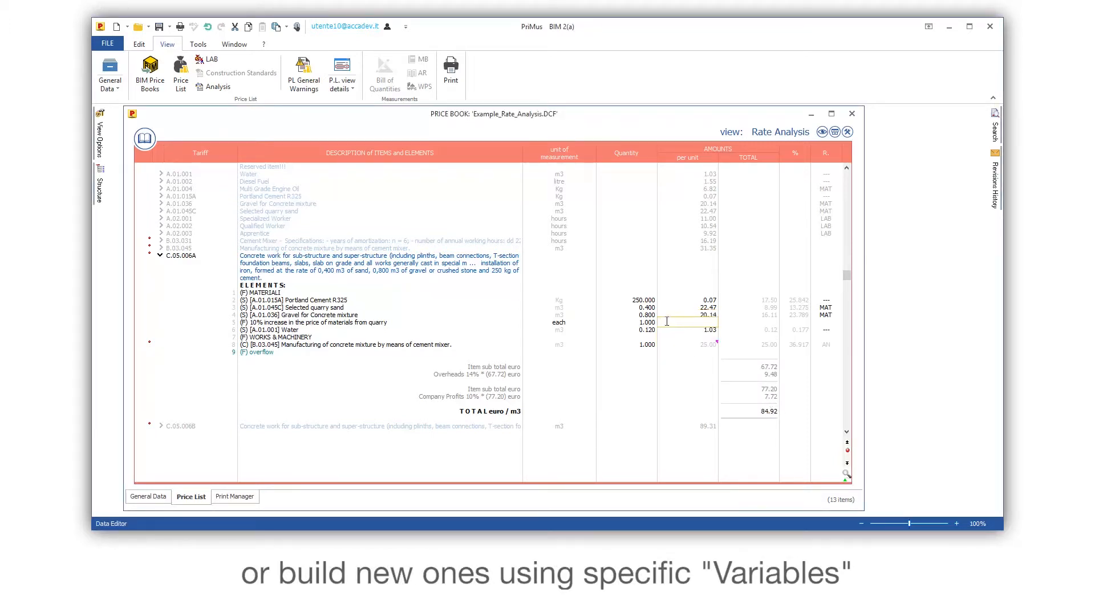
pyautogui.rightClick(667, 321)
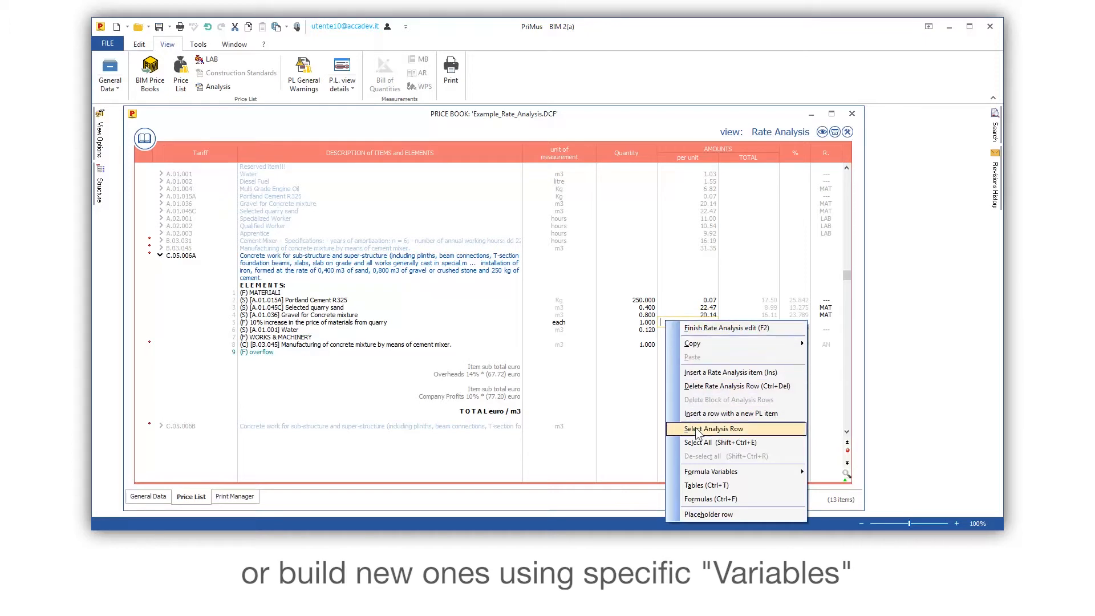
pyautogui.moveTo(709, 473)
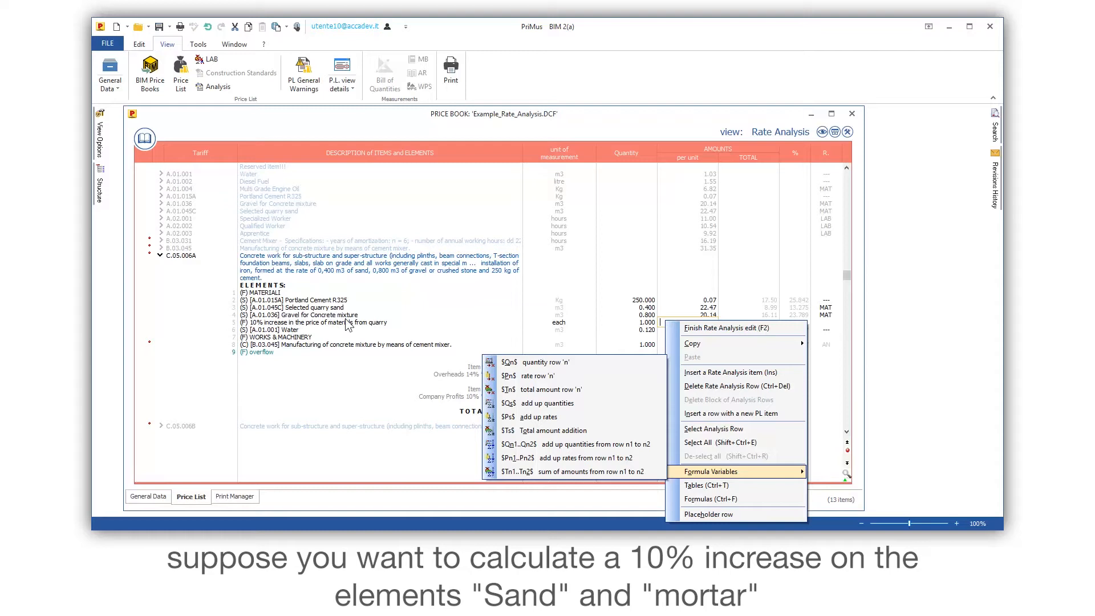
pyautogui.click(551, 390)
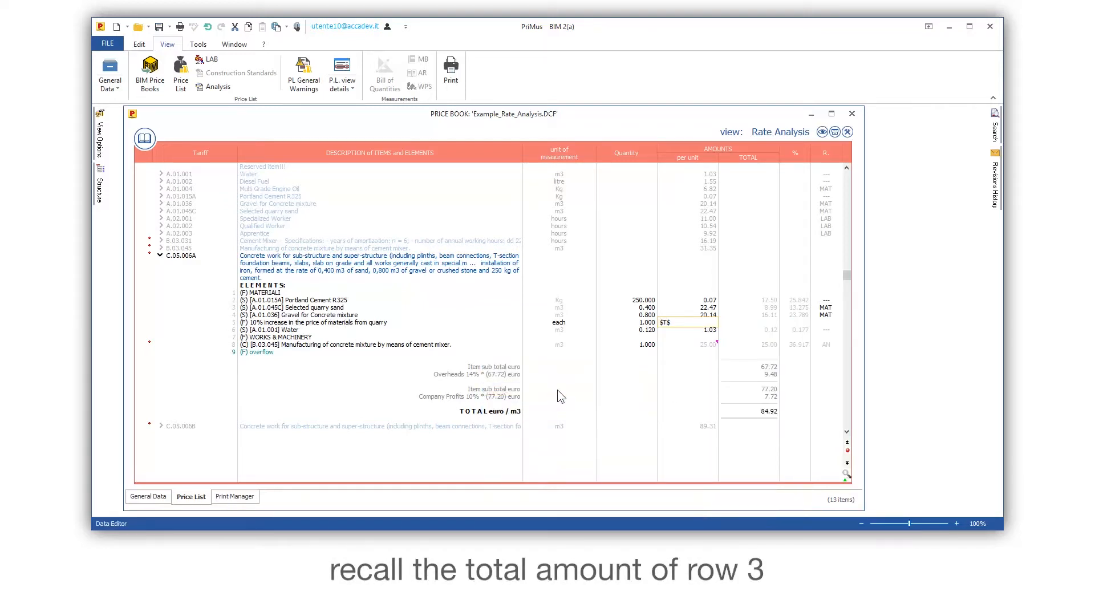
pyautogui.write('3$+')
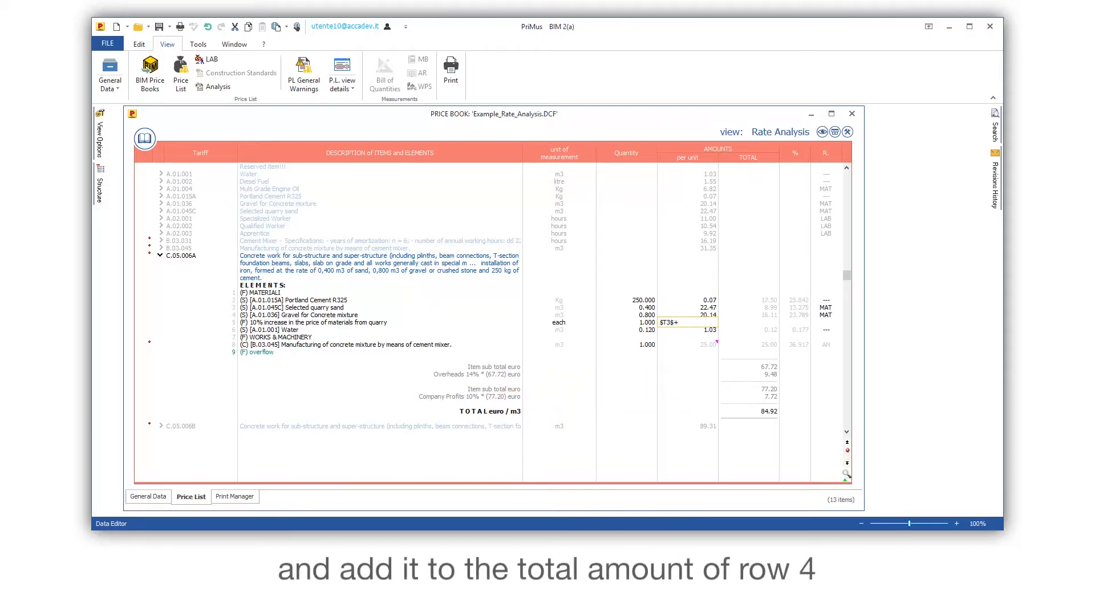
pyautogui.rightClick(669, 321)
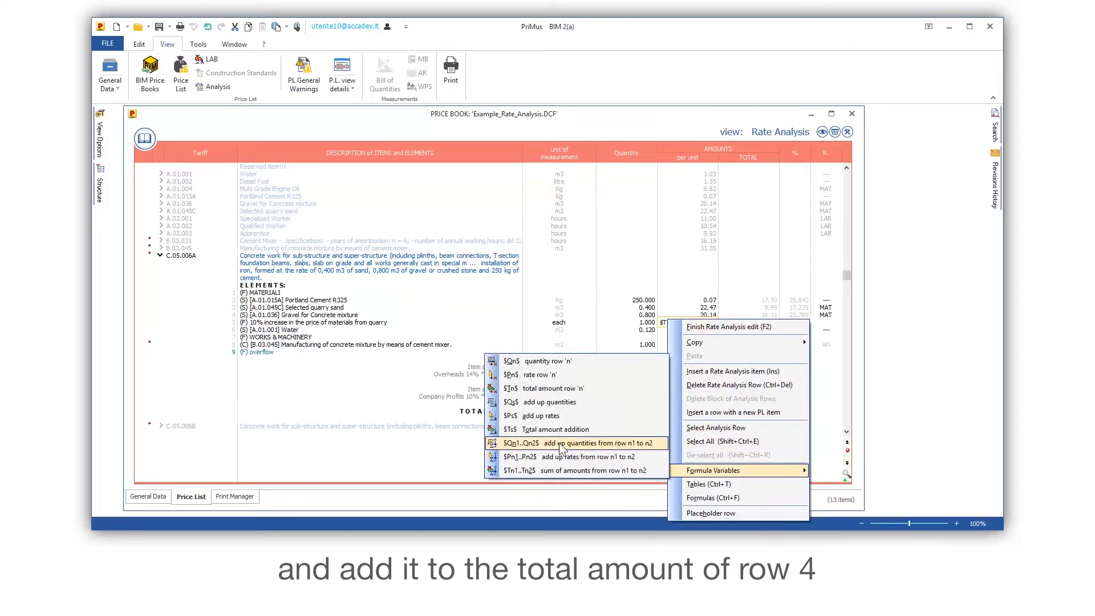
pyautogui.click(542, 388)
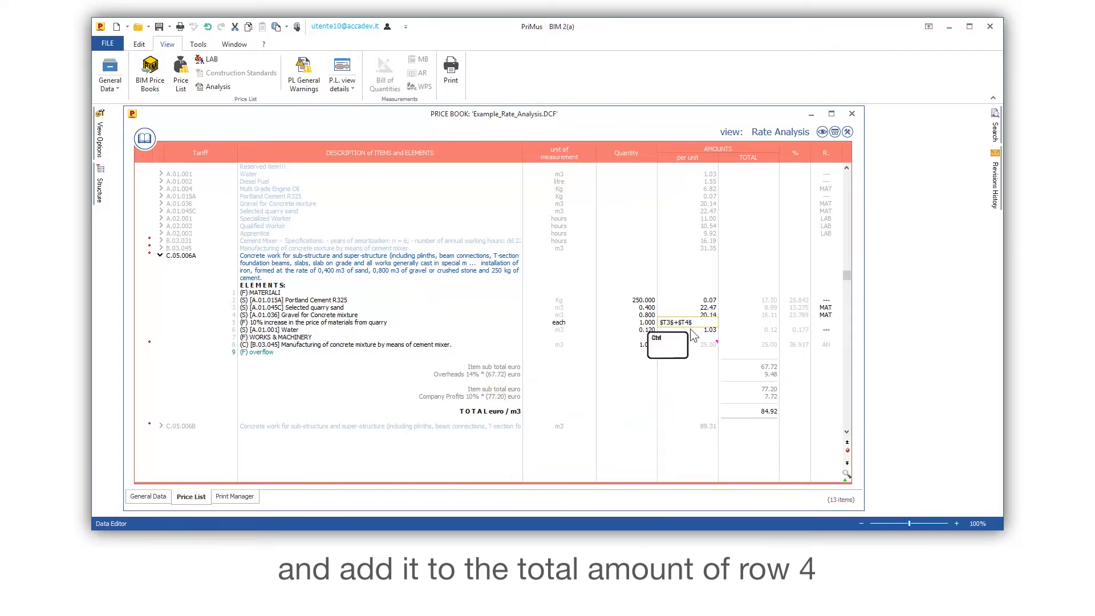
# - Enclose the unit price formula in brackets and multiply it by 0.10, giving ($T3$+$T4$)*0.10
pyautogui.hotkey('ctrl', 'Return')
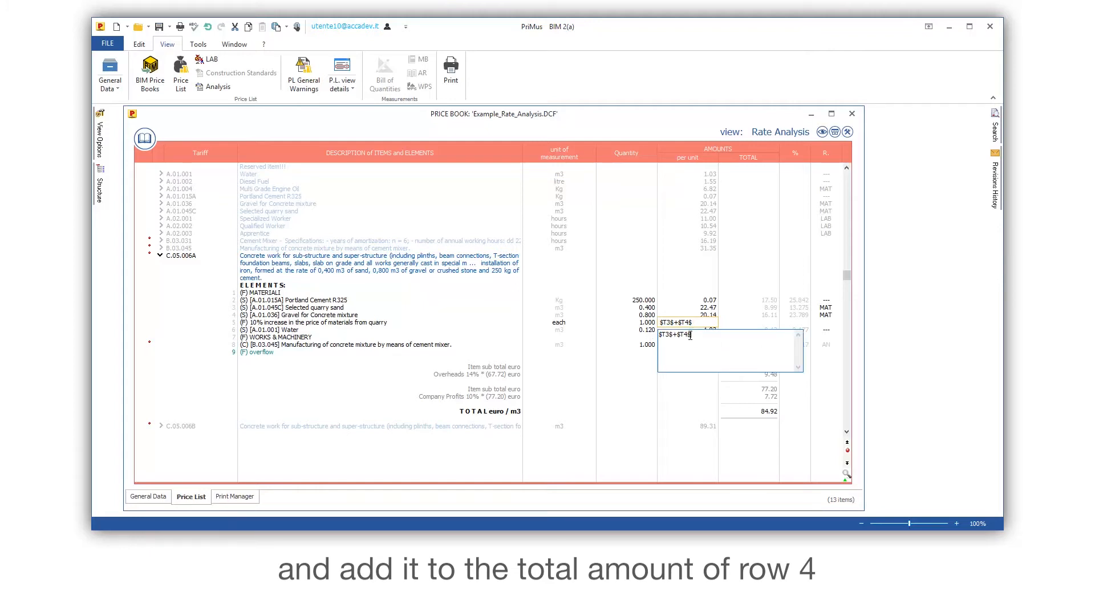
pyautogui.write(')')
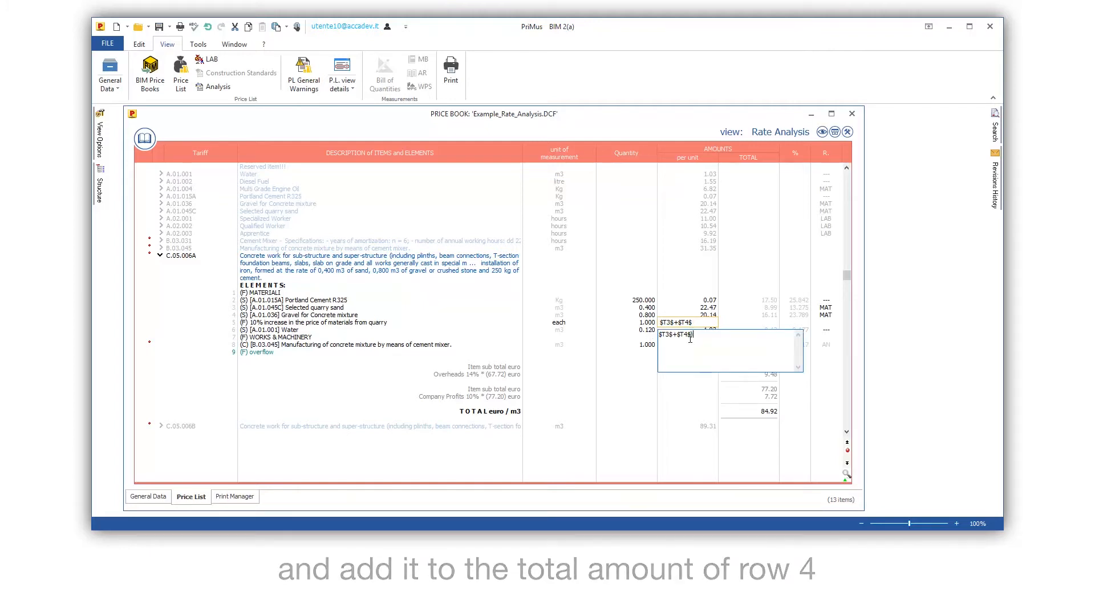
pyautogui.click(660, 335)
pyautogui.write('(')
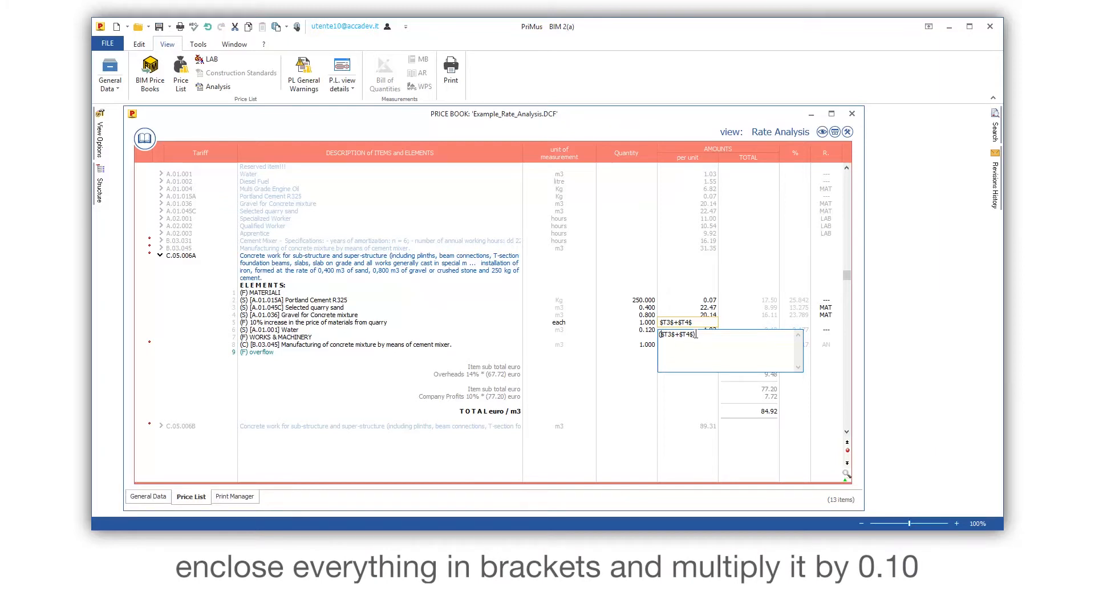
pyautogui.write('*0.10')
pyautogui.press('Return')
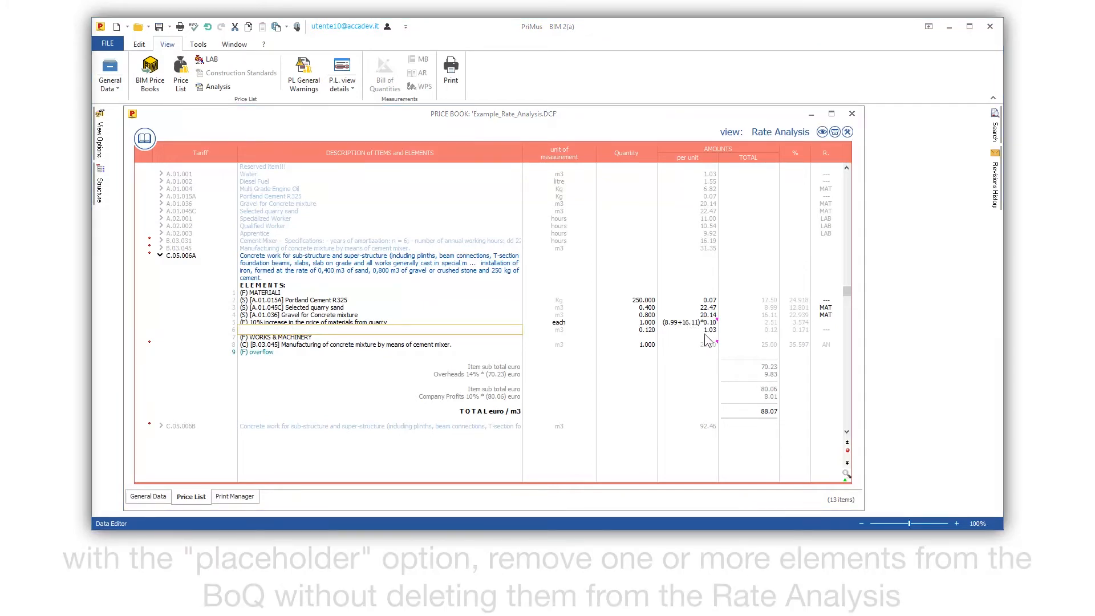
# - Try marking the Portland Cement R325 element as a placeholder row, and remove the placeholder setting again
pyautogui.click(298, 300)
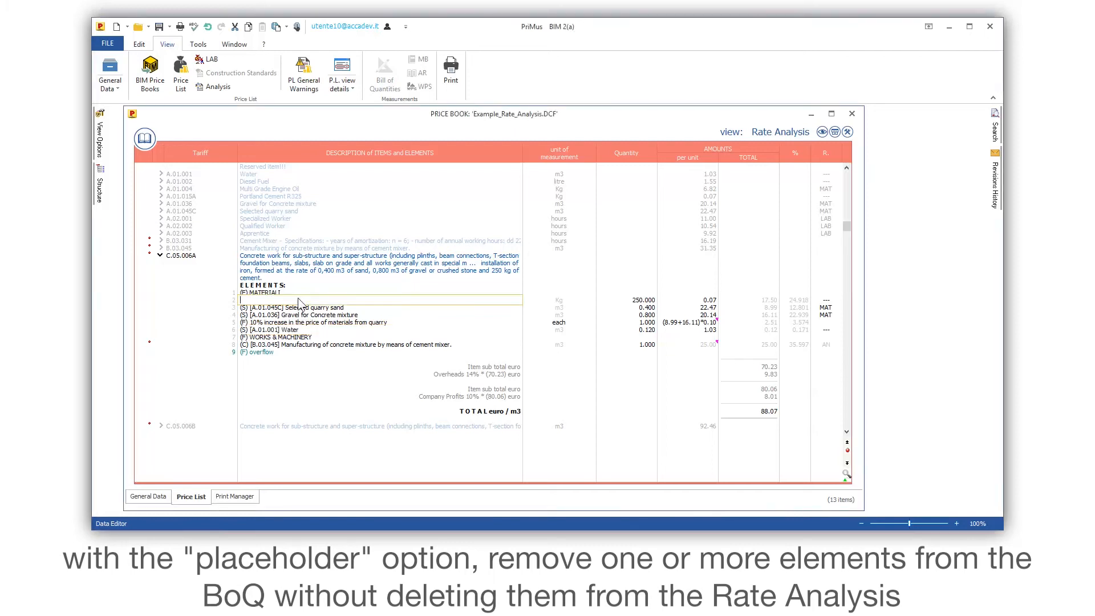
pyautogui.rightClick(299, 299)
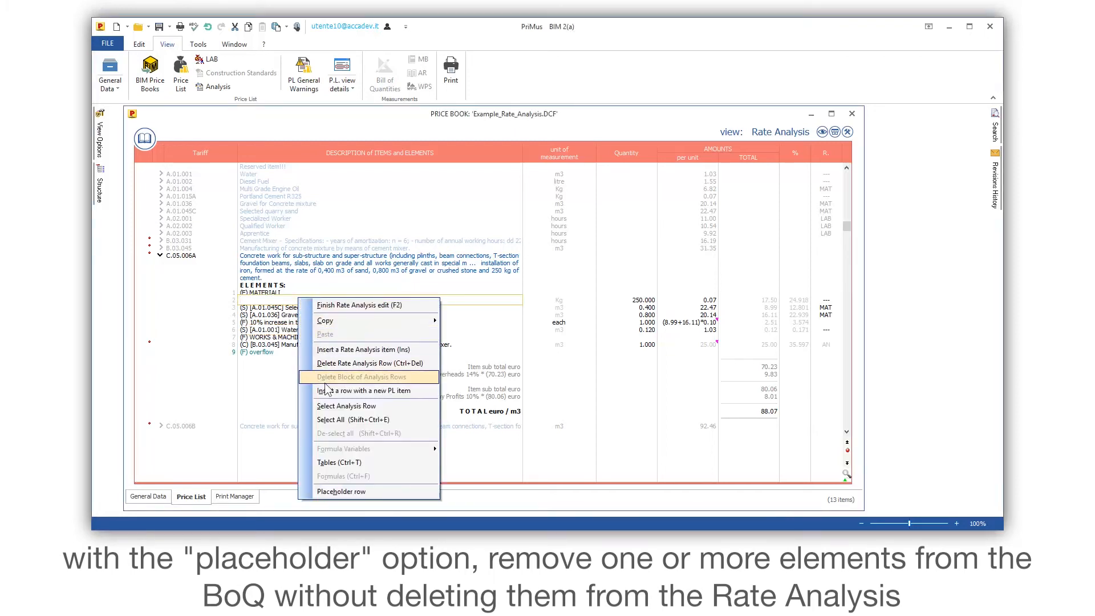
pyautogui.click(372, 491)
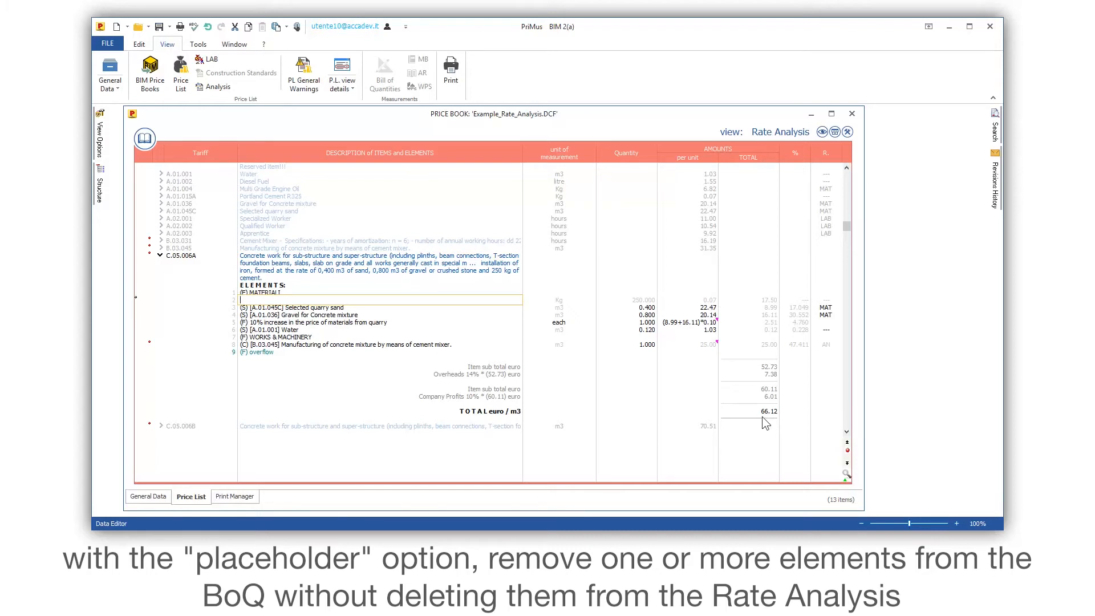
pyautogui.rightClick(370, 301)
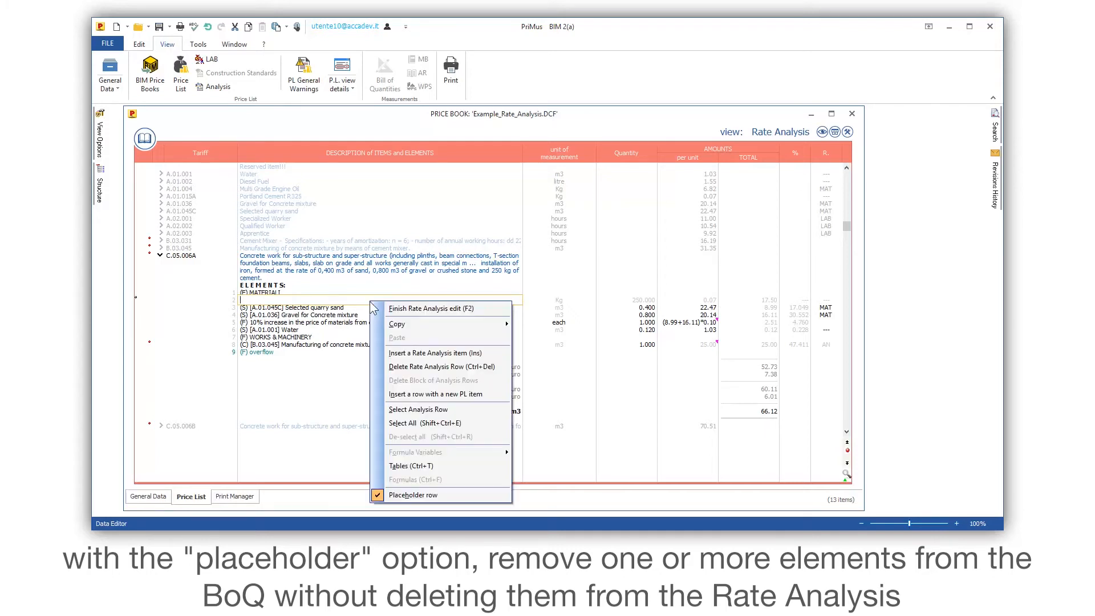
pyautogui.click(401, 495)
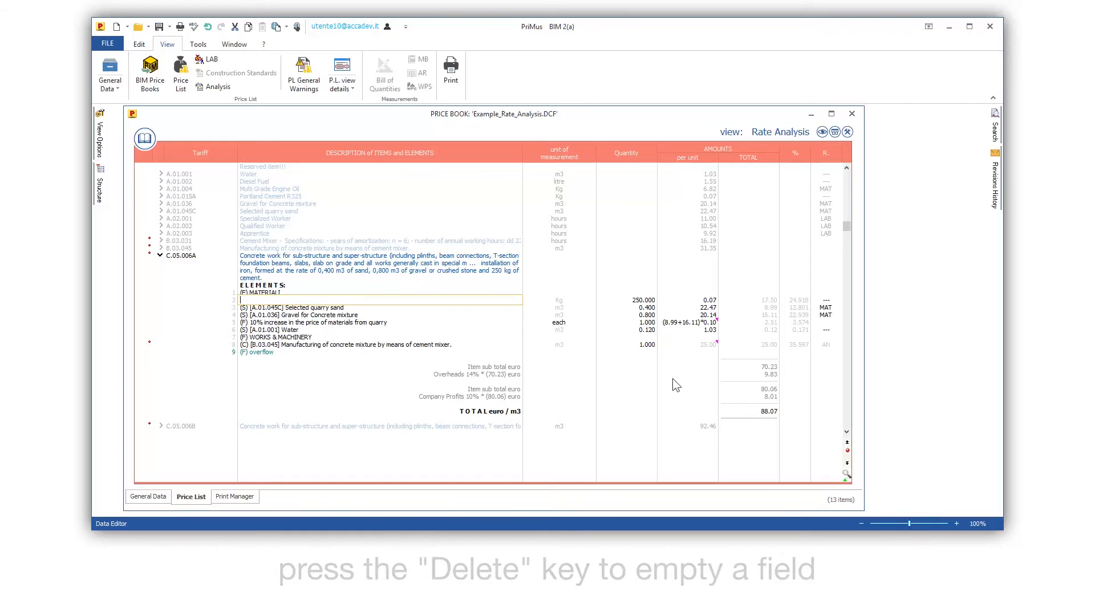
# - Try emptying the Portland Cement R325 quantity and undo it, and start deleting the entire row but cancel
pyautogui.click(627, 302)
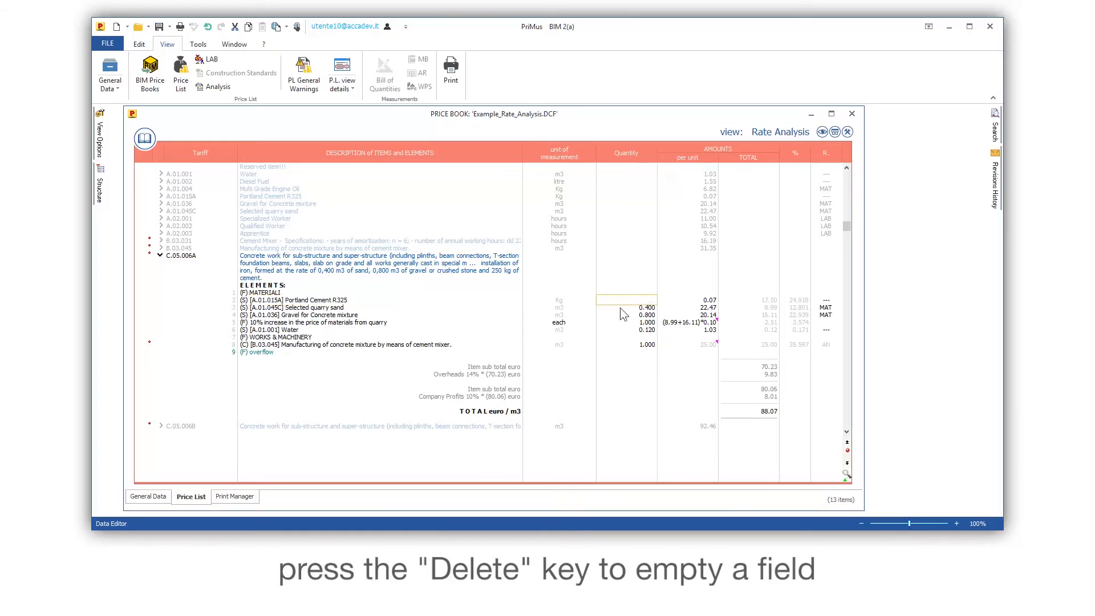
pyautogui.hotkey('ctrl', 'z')
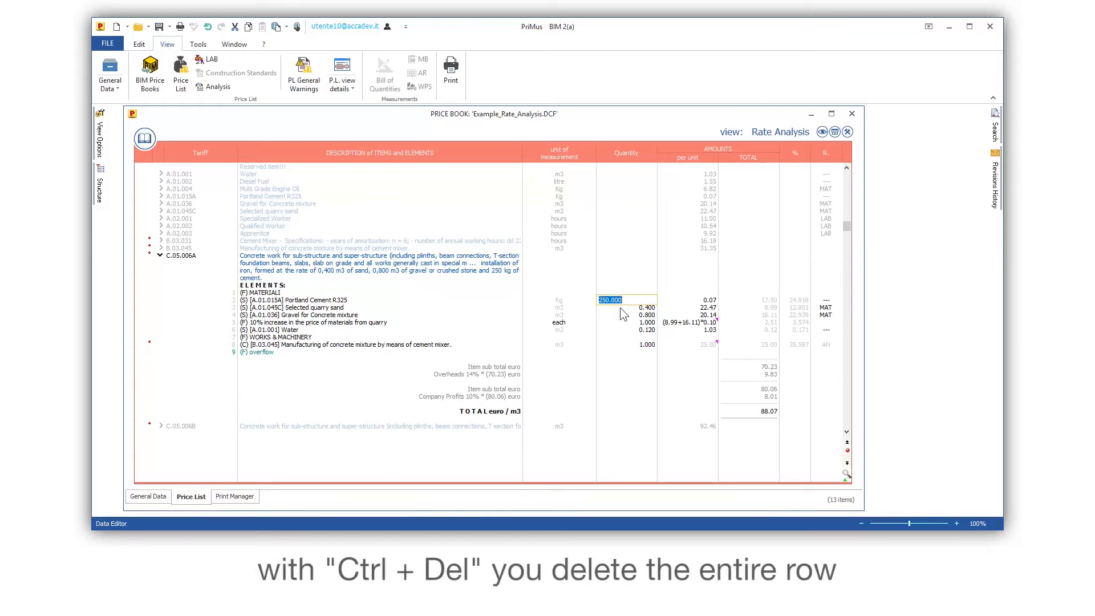
pyautogui.hotkey('ctrl', 'Delete')
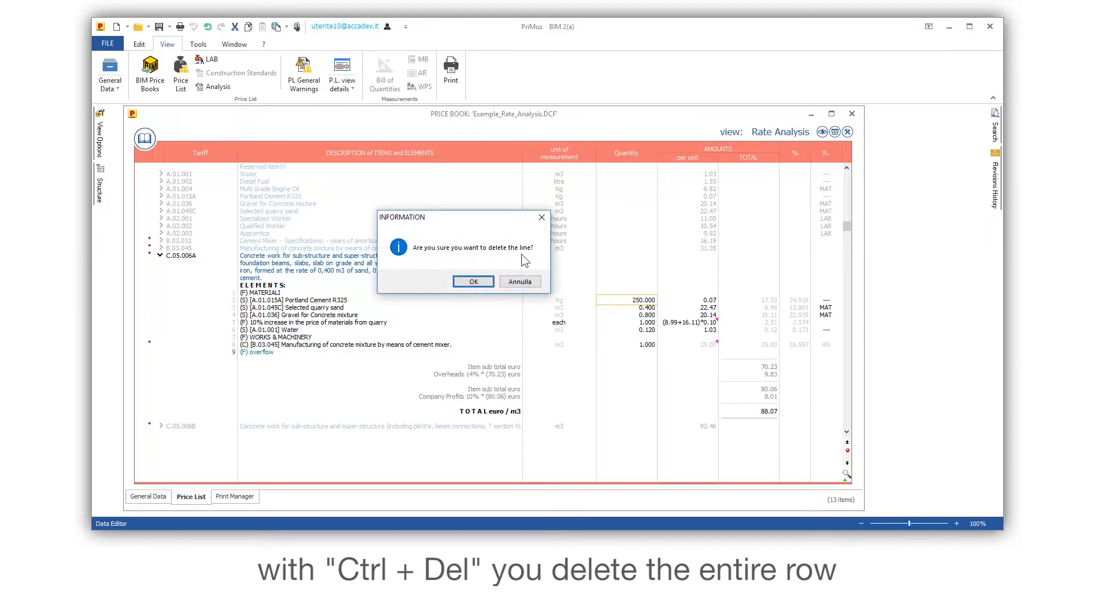
pyautogui.click(520, 281)
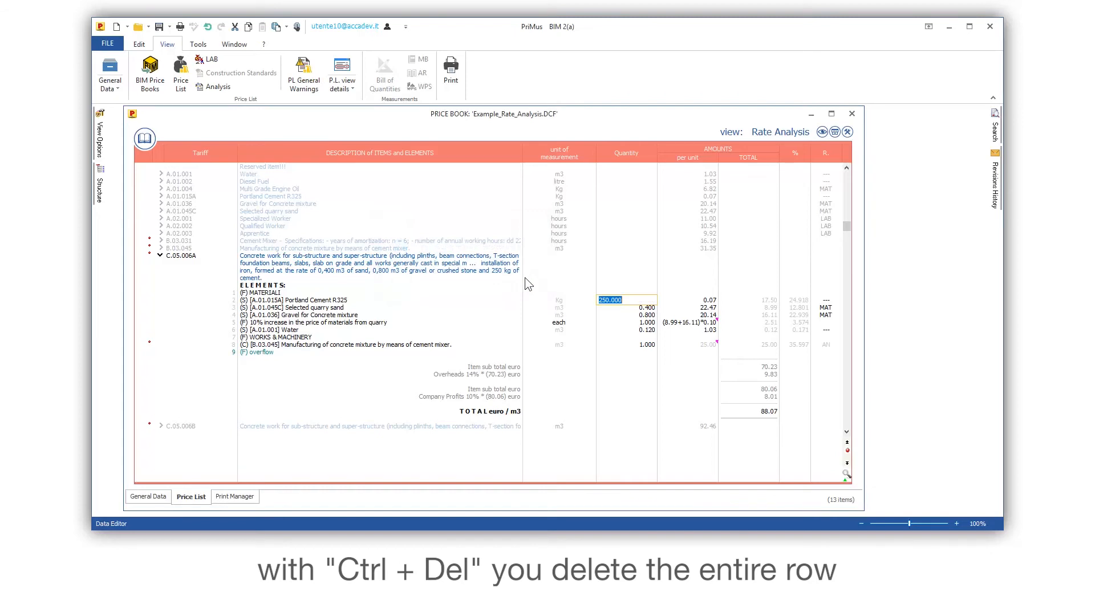
# - Show the analysis details of item C.05.006A, enable its own overheads value and set it to 15%
pyautogui.click(835, 132)
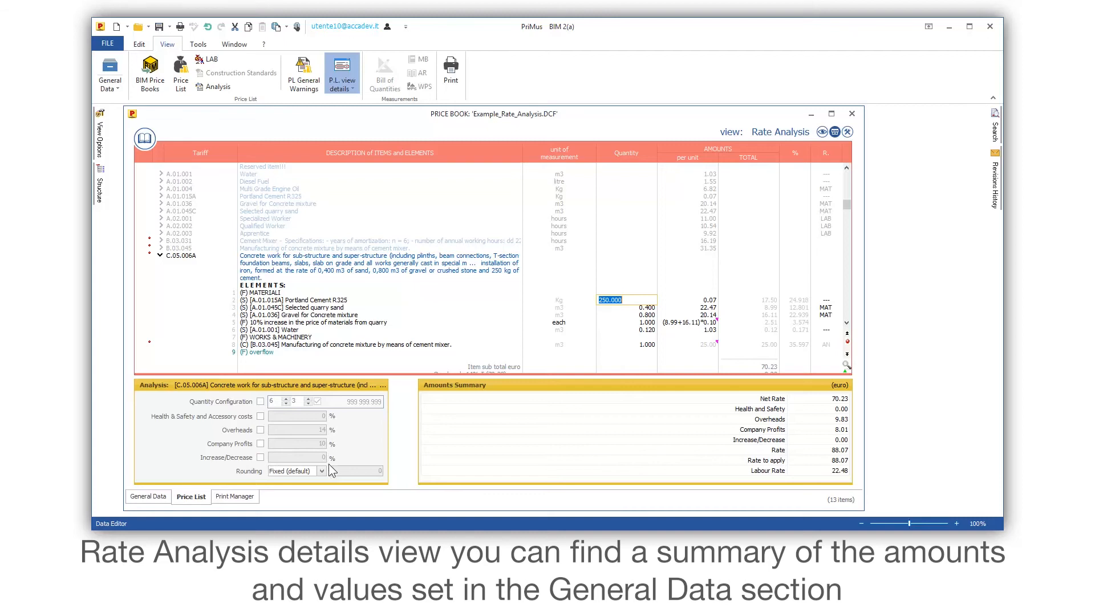
pyautogui.click(260, 431)
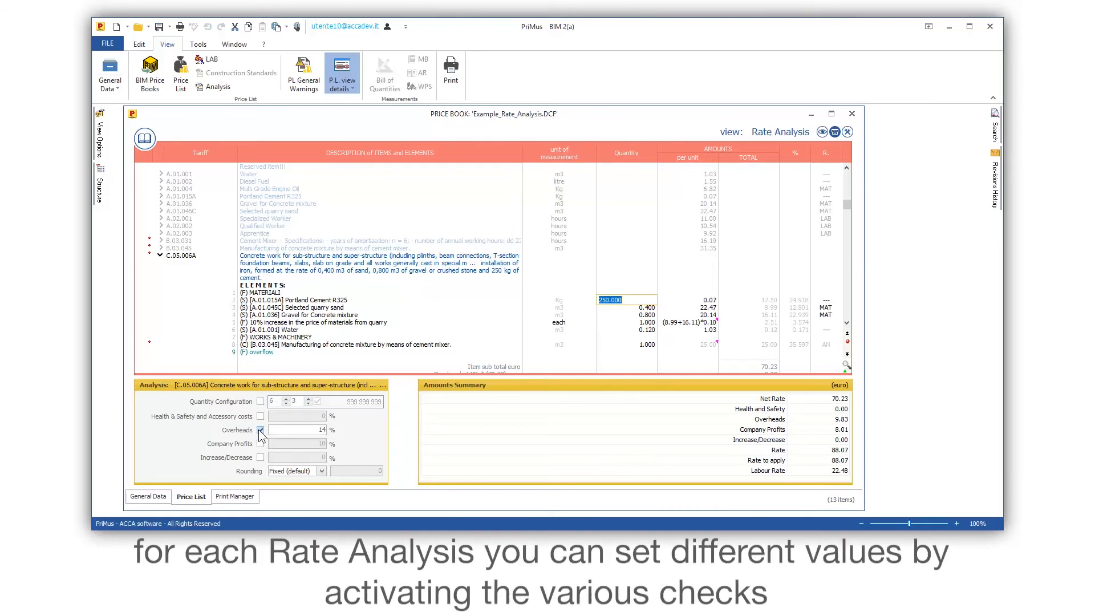
pyautogui.click(286, 432)
pyautogui.doubleClick(274, 430)
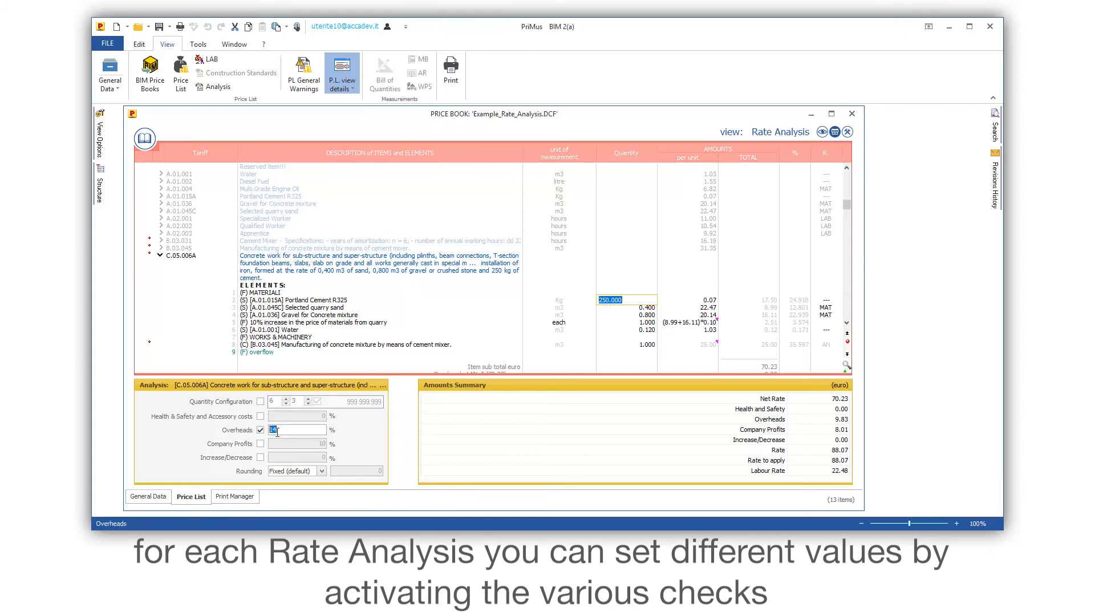
pyautogui.write('15')
# - Enable the item-specific Health & Safety and Accessory costs and set them to 1.5%
pyautogui.click(260, 416)
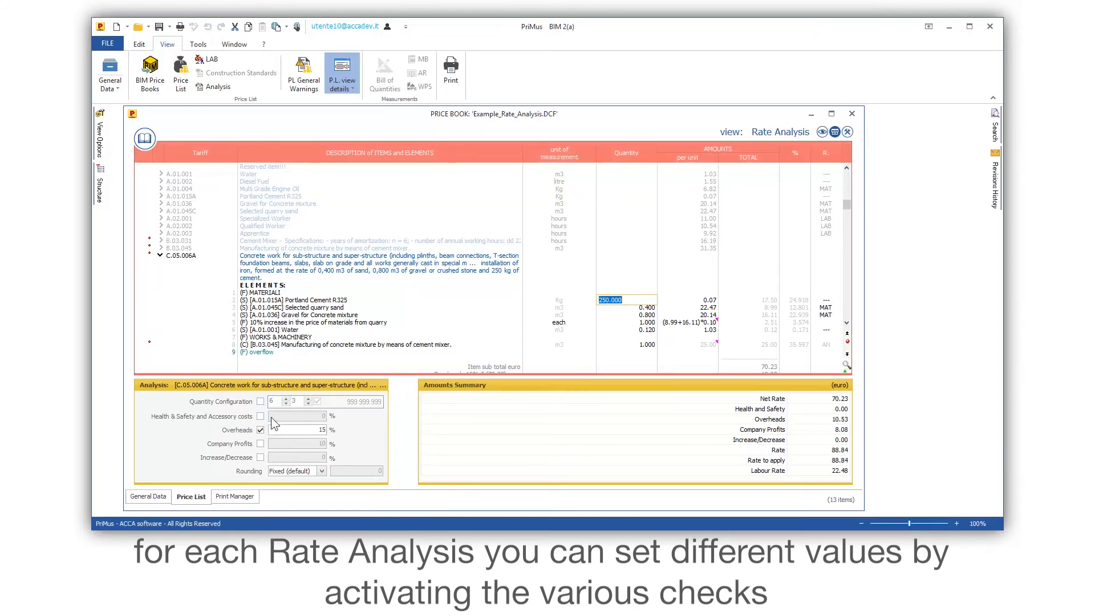
pyautogui.click(261, 417)
pyautogui.doubleClick(271, 417)
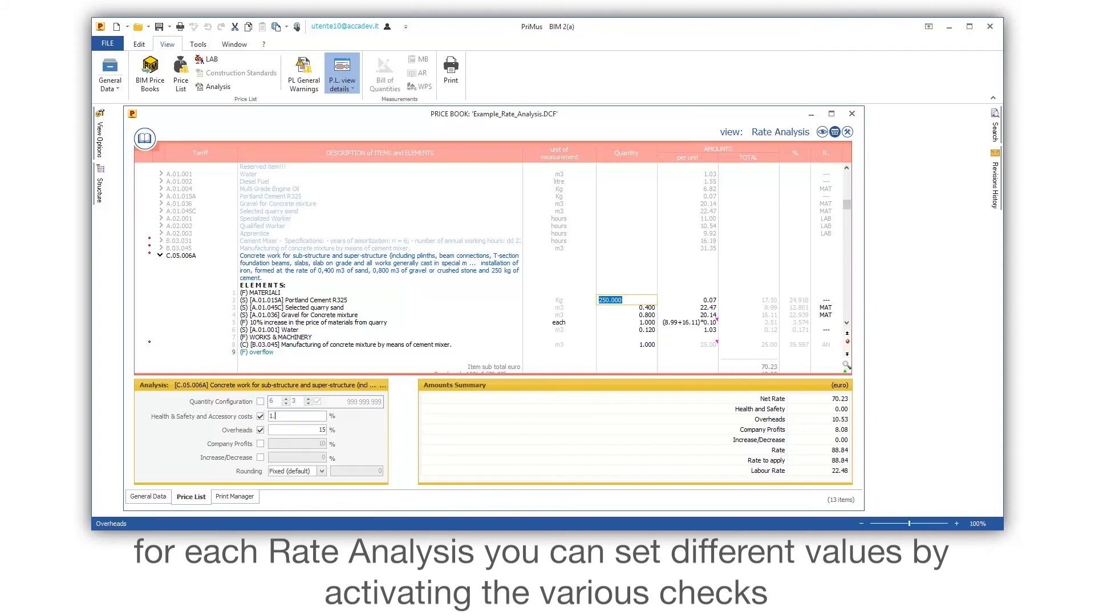
pyautogui.write('1.5')
pyautogui.press('Return')
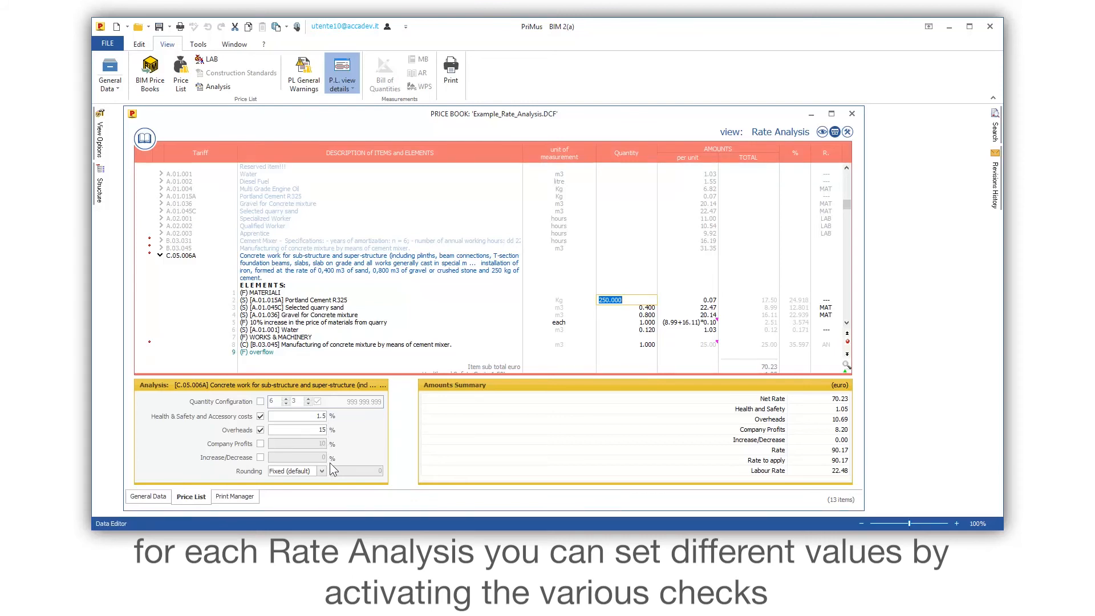
# - Select the MATERIALI row of item C.05.006A and close the rate analysis editor
pyautogui.click(260, 292)
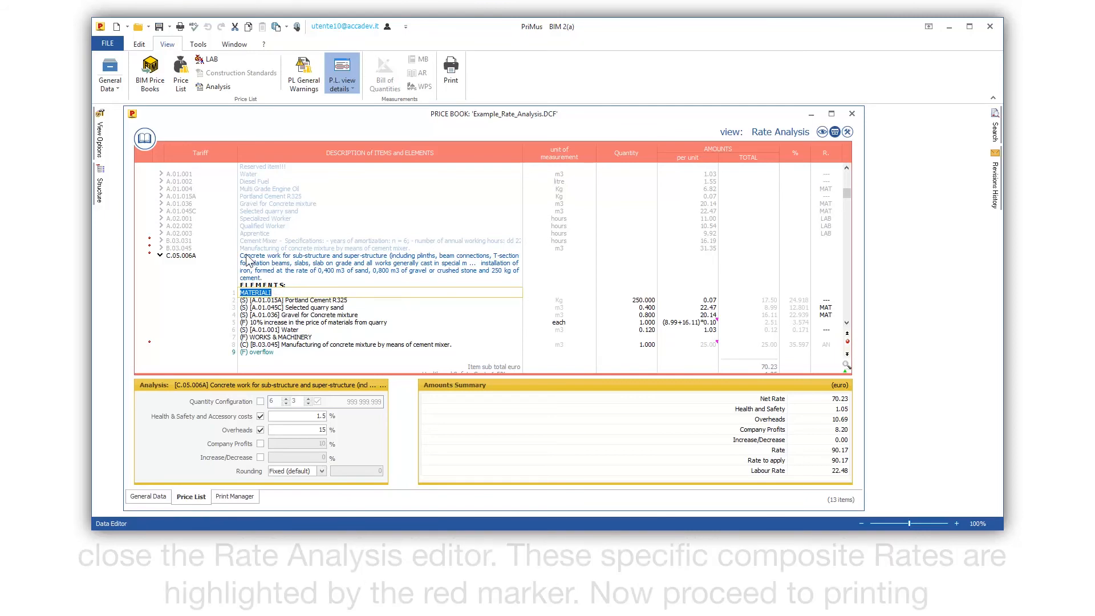
pyautogui.press('F2')
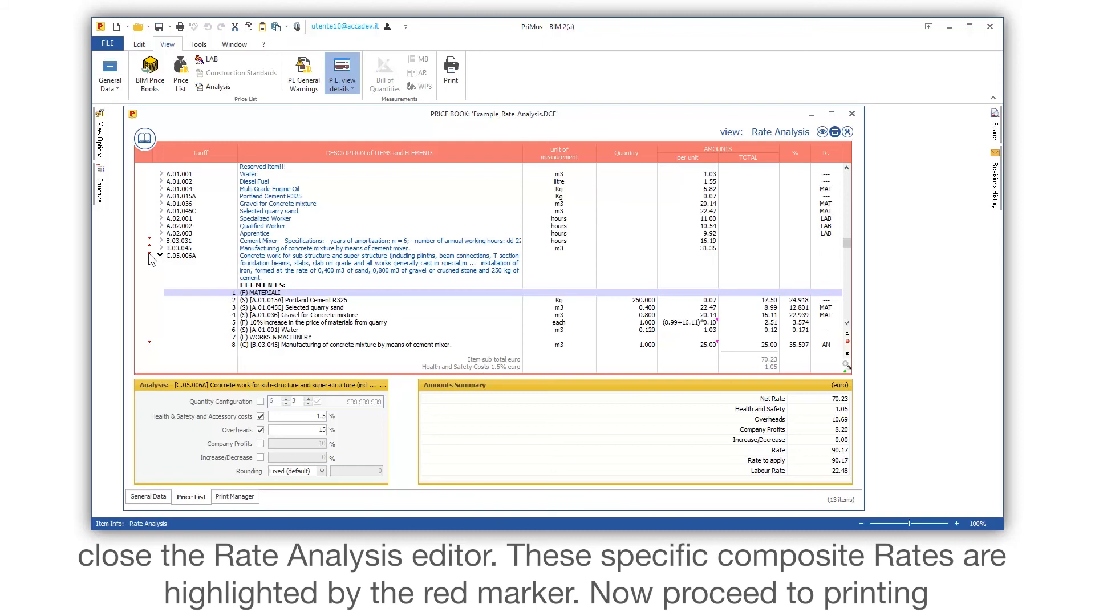
pyautogui.moveTo(149, 254)
# - Open the Rate Analysis print preview, widen its window and examine the analysis of item C.05.006A on page 2
pyautogui.click(238, 497)
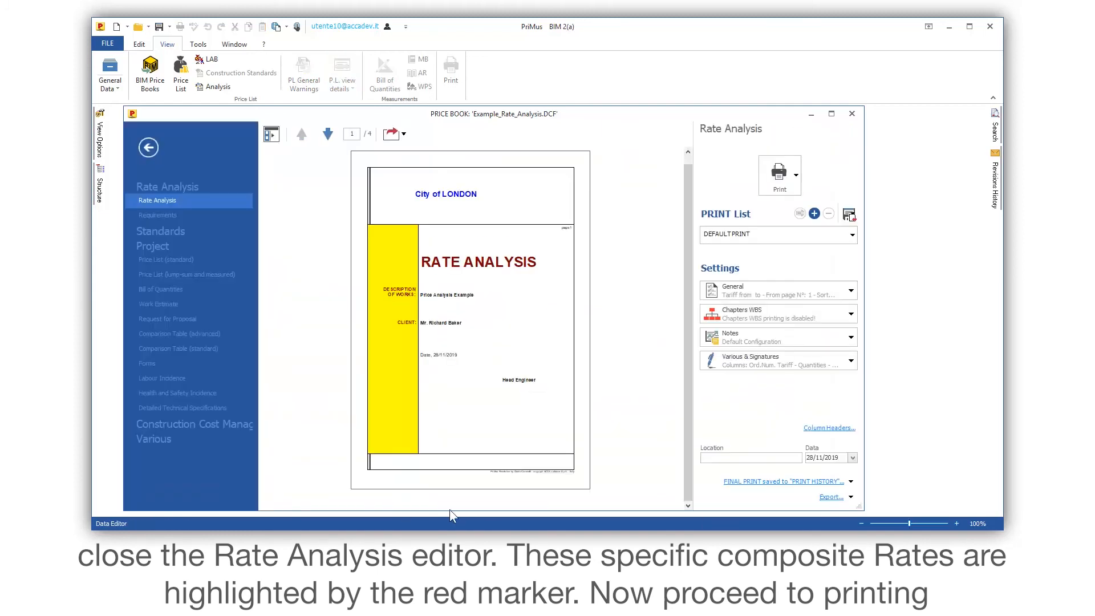
pyautogui.moveTo(865, 383); pyautogui.dragTo(962, 382)
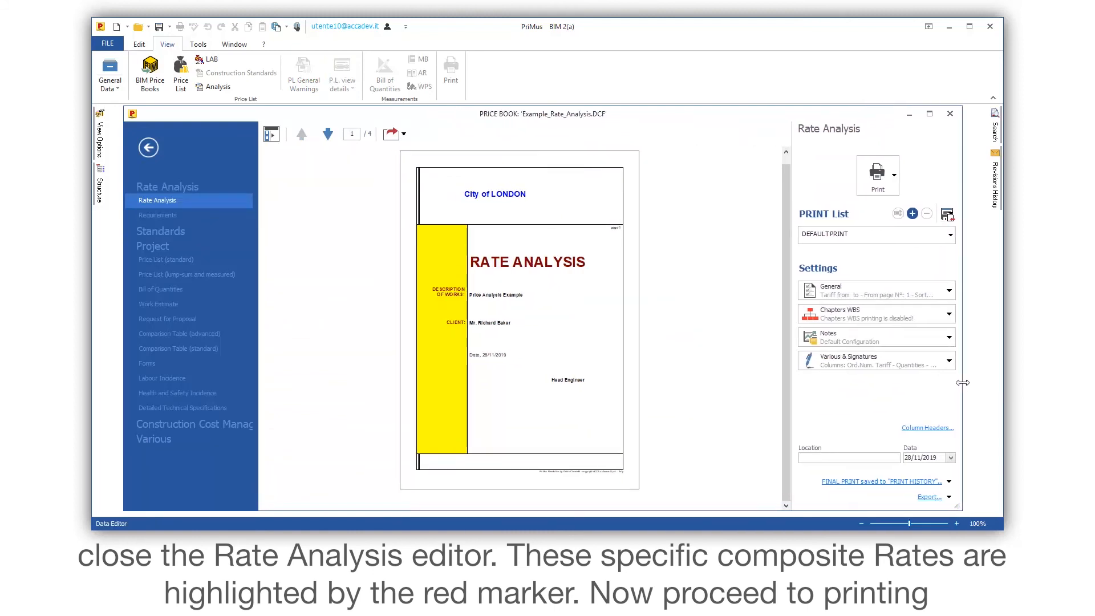
pyautogui.click(328, 137)
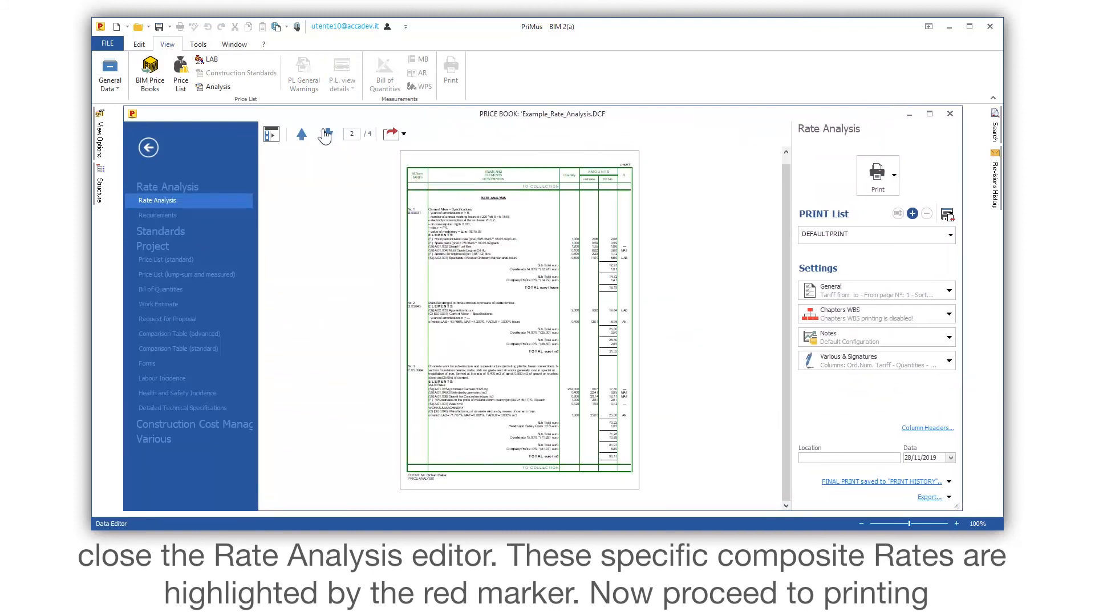
pyautogui.scroll(1, 485, 484)
pyautogui.scroll(1, 500, 486)
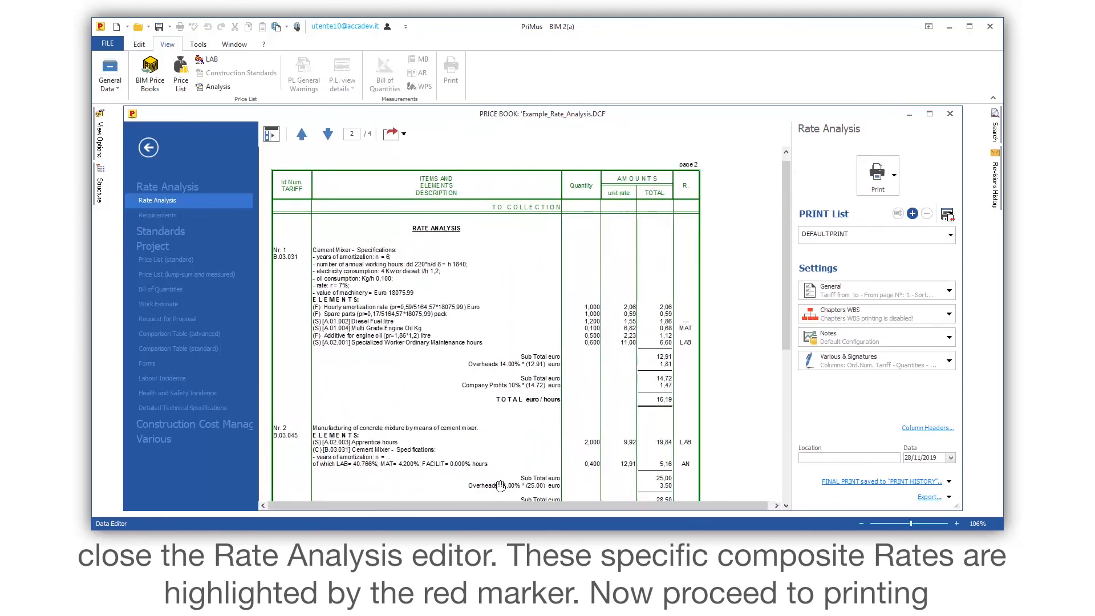
pyautogui.moveTo(502, 487); pyautogui.dragTo(500, 301)
pyautogui.moveTo(504, 403); pyautogui.dragTo(504, 234)
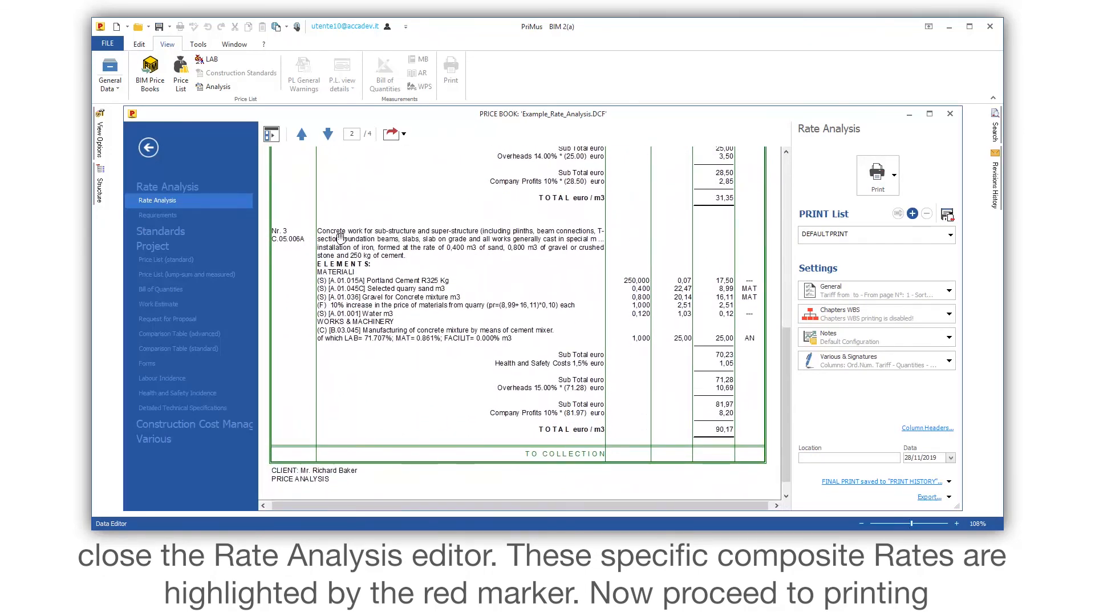